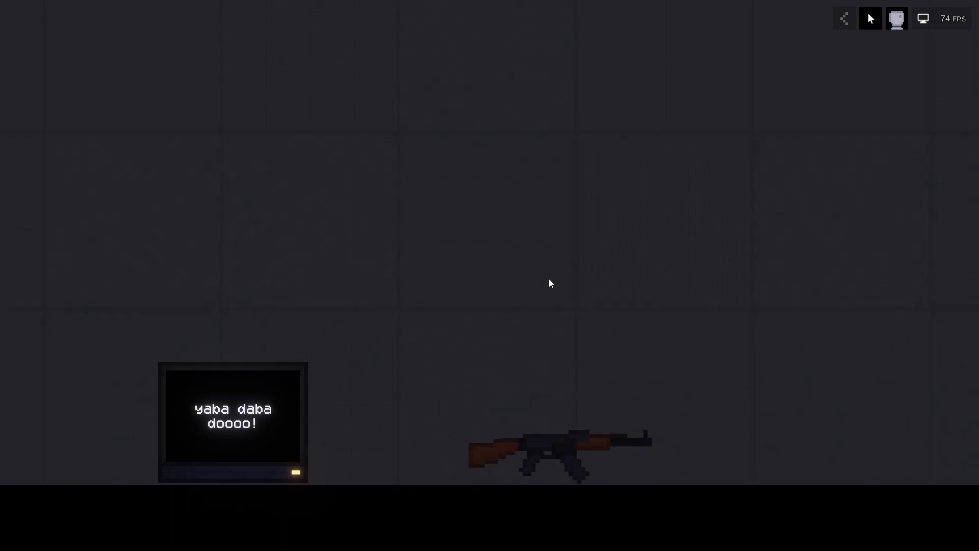
Lift, tilt and drop the AK-47 onto the floor
{"action": "key", "text": "w"}
{"action": "key", "text": "d"}
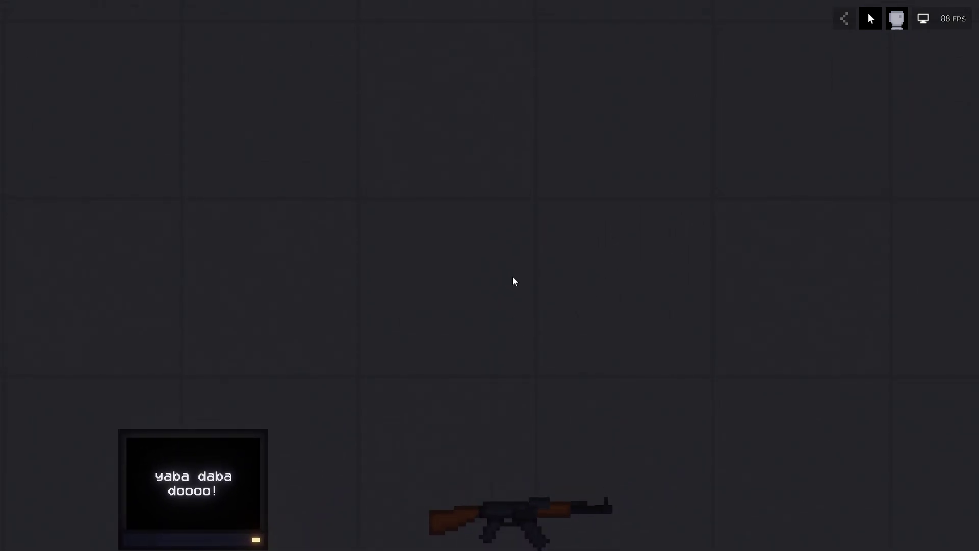
{"action": "key", "text": "s"}
{"action": "key", "text": "a"}
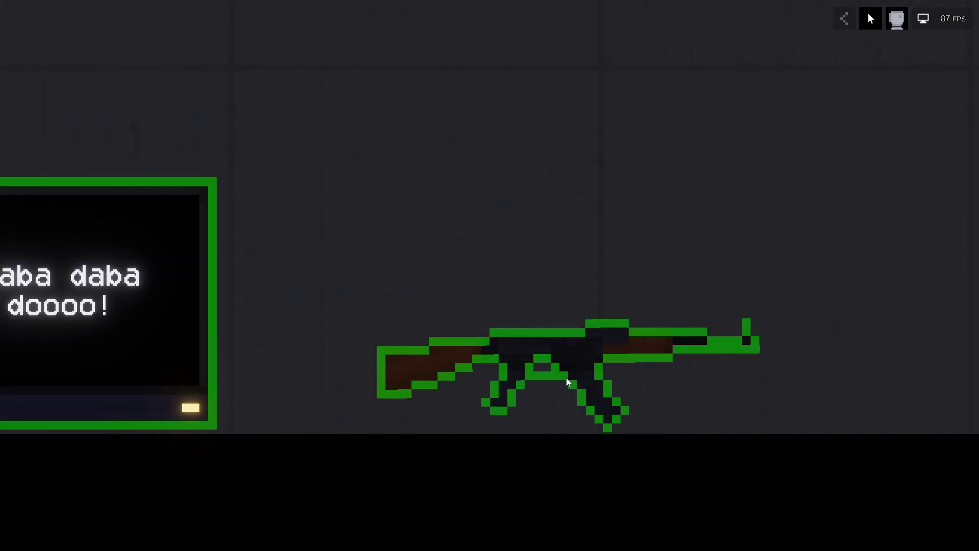
{"action": "mouse_move", "coordinate": [566, 377]}
{"action": "left_mouse_down"}
{"action": "mouse_move", "coordinate": [650, 115]}
{"action": "mouse_move", "coordinate": [544, 192]}
{"action": "mouse_move", "coordinate": [558, 334]}
{"action": "left_mouse_up"}
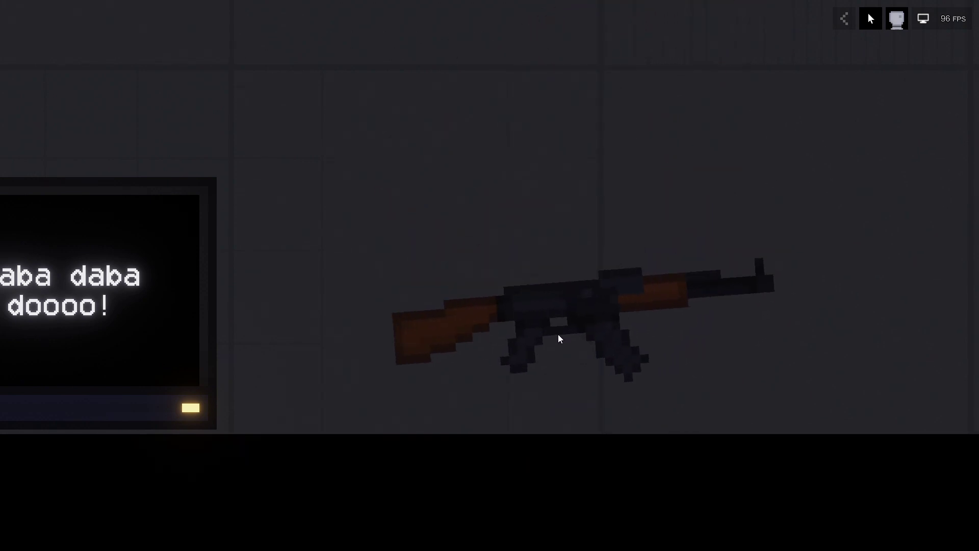
{"action": "left_click_drag", "start_coordinate": [686, 364], "coordinate": [660, 245]}
{"action": "left_click", "coordinate": [639, 391]}
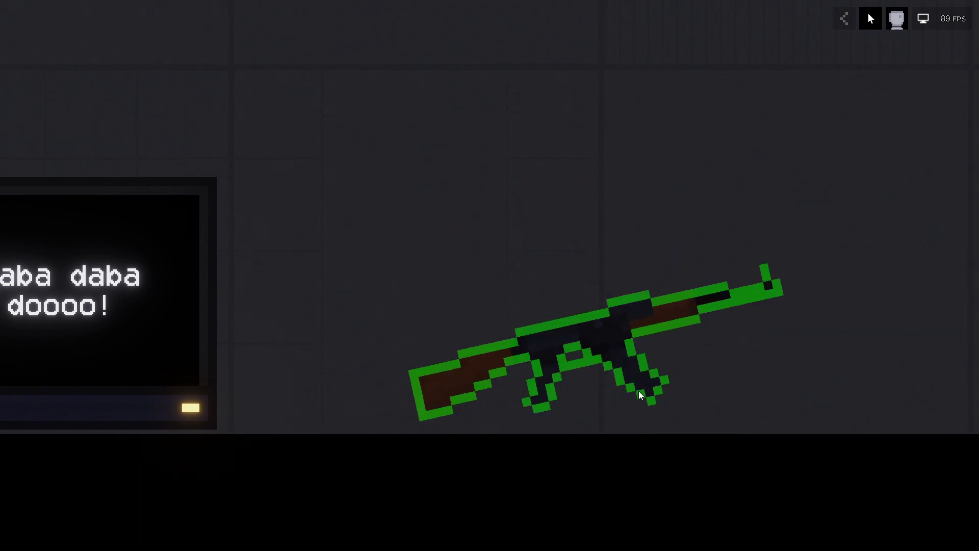
{"action": "scroll", "coordinate": [676, 470], "scroll_direction": "up", "scroll_amount": 2}
{"action": "scroll", "coordinate": [676, 470], "scroll_direction": "down", "scroll_amount": 3}
{"action": "scroll", "coordinate": [660, 344], "scroll_direction": "up", "scroll_amount": 2}
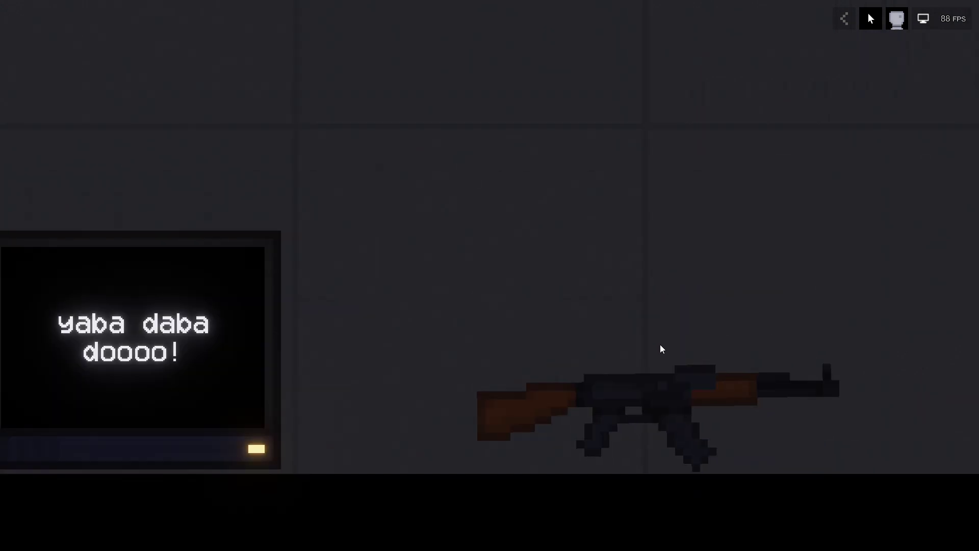
{"action": "scroll", "coordinate": [660, 344], "scroll_direction": "down", "scroll_amount": 2}
{"action": "mouse_move", "coordinate": [653, 372]}
{"action": "left_mouse_down"}
{"action": "mouse_move", "coordinate": [638, 318]}
{"action": "mouse_move", "coordinate": [625, 380]}
{"action": "left_mouse_up"}
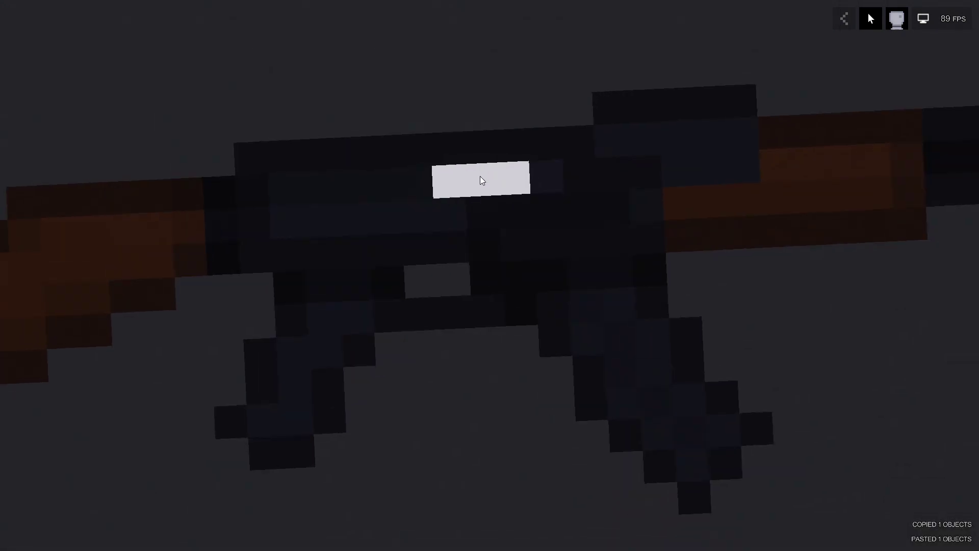
{"action": "scroll", "coordinate": [480, 177], "scroll_direction": "down", "scroll_amount": 8}
{"action": "scroll", "coordinate": [480, 176], "scroll_direction": "down", "scroll_amount": 4}
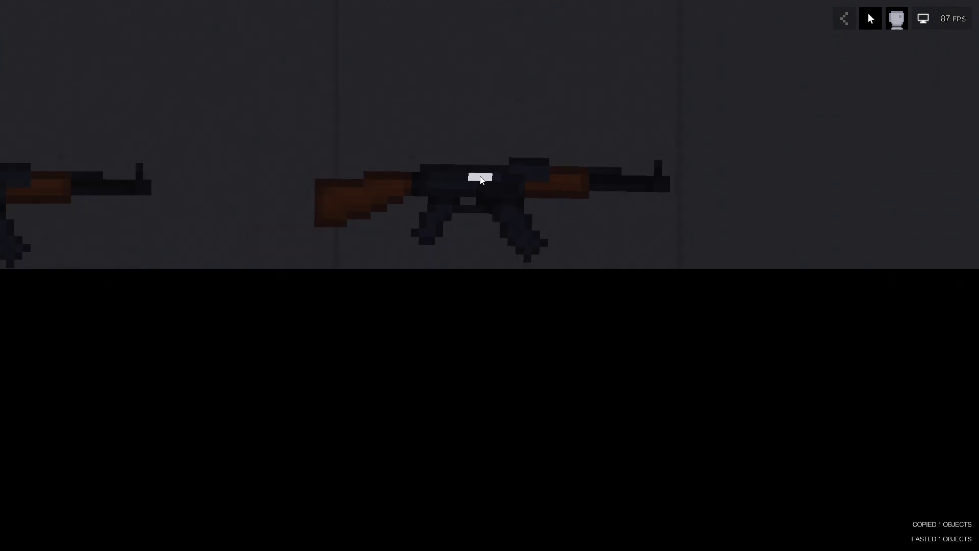
Fire the pasted AK-47 copy, toggle slow motion, then undo the copy
{"action": "left_click_drag", "start_coordinate": [479, 183], "coordinate": [440, 240]}
{"action": "scroll", "coordinate": [442, 232], "scroll_direction": "up", "scroll_amount": 6}
{"action": "scroll", "coordinate": [442, 232], "scroll_direction": "down", "scroll_amount": 3}
{"action": "key", "text": "f"}
{"action": "scroll", "coordinate": [441, 240], "scroll_direction": "up", "scroll_amount": 5}
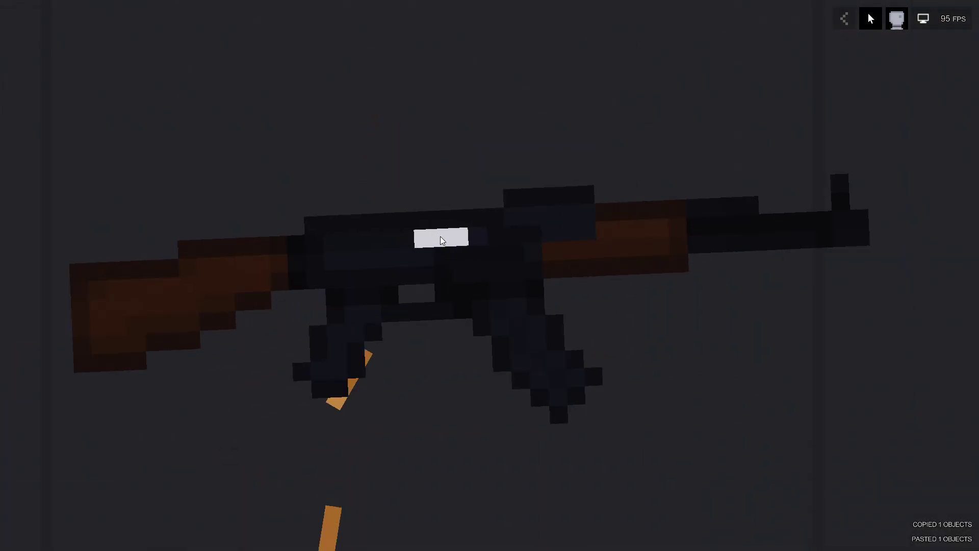
{"action": "scroll", "coordinate": [441, 240], "scroll_direction": "up", "scroll_amount": 5}
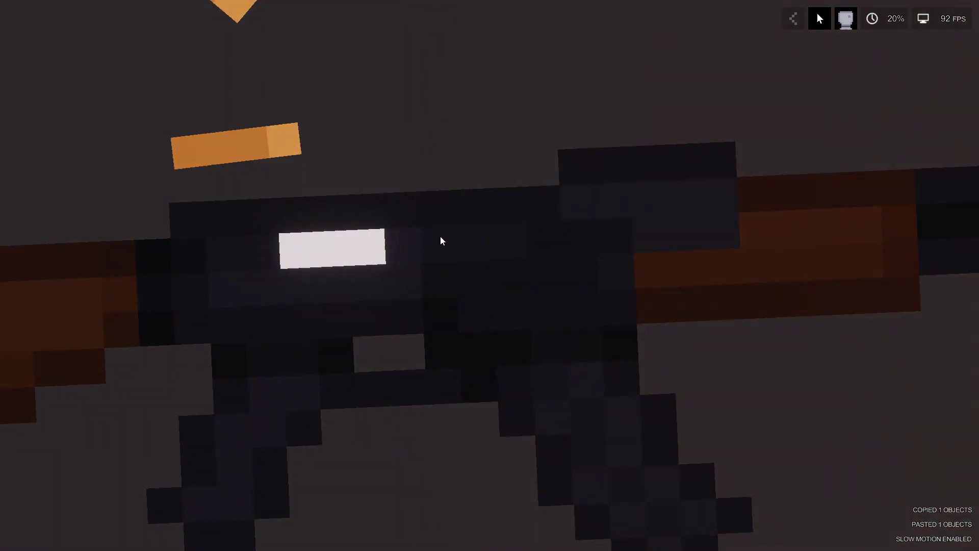
{"action": "scroll", "coordinate": [440, 240], "scroll_direction": "down", "scroll_amount": 8}
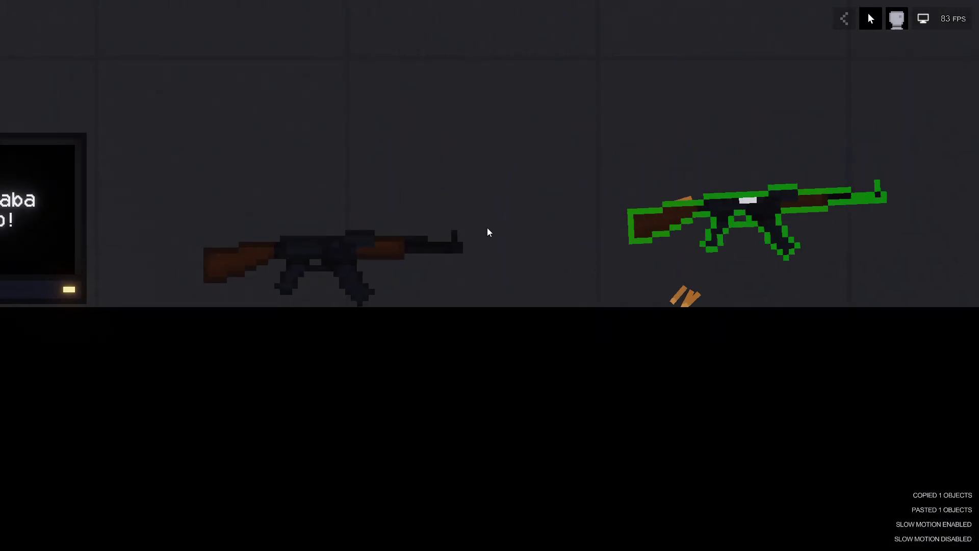
{"action": "key", "text": "g"}
{"action": "scroll", "coordinate": [320, 198], "scroll_direction": "up", "scroll_amount": 8}
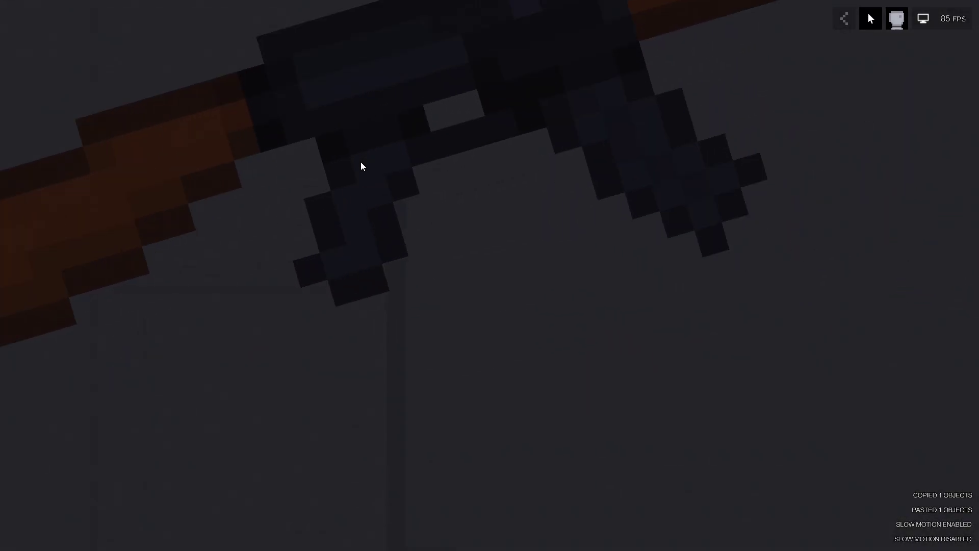
{"action": "scroll", "coordinate": [360, 166], "scroll_direction": "down", "scroll_amount": 3}
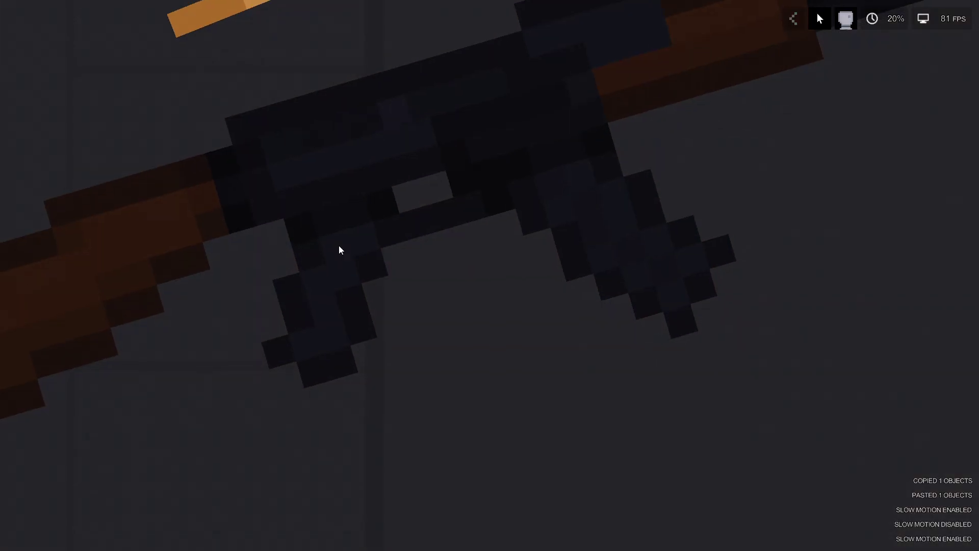
{"action": "scroll", "coordinate": [339, 245], "scroll_direction": "down", "scroll_amount": 4}
{"action": "key", "text": "g"}
{"action": "scroll", "coordinate": [320, 271], "scroll_direction": "down", "scroll_amount": 4}
{"action": "key", "text": "g"}
{"action": "scroll", "coordinate": [563, 300], "scroll_direction": "down", "scroll_amount": 4}
{"action": "scroll", "coordinate": [632, 298], "scroll_direction": "down", "scroll_amount": 3}
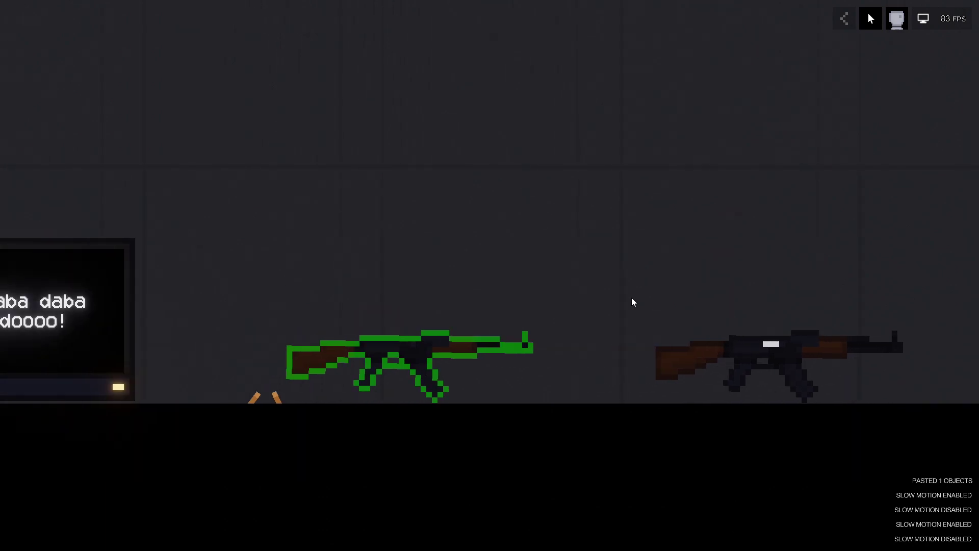
{"action": "left_click", "coordinate": [617, 290]}
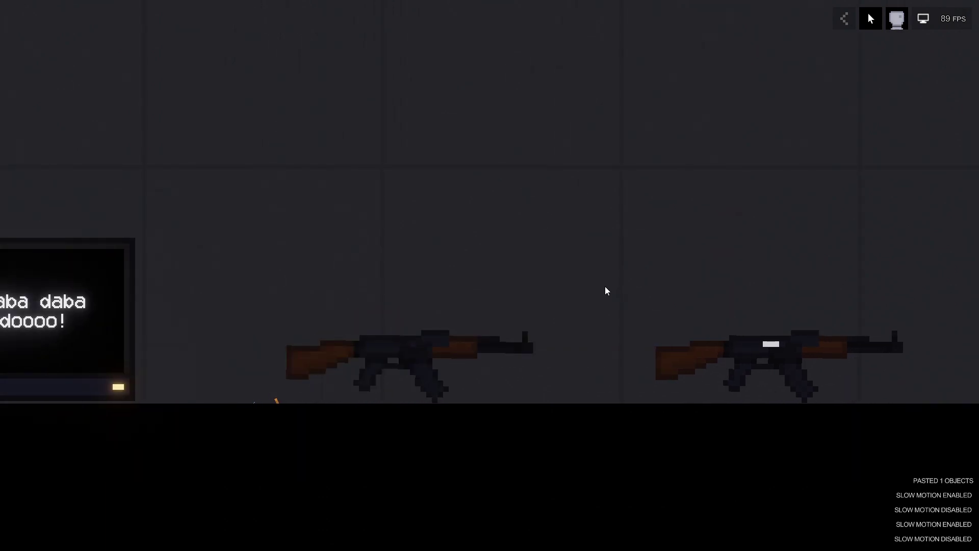
{"action": "key", "text": "ctrl+z"}
{"action": "scroll", "coordinate": [605, 290], "scroll_direction": "down", "scroll_amount": 3}
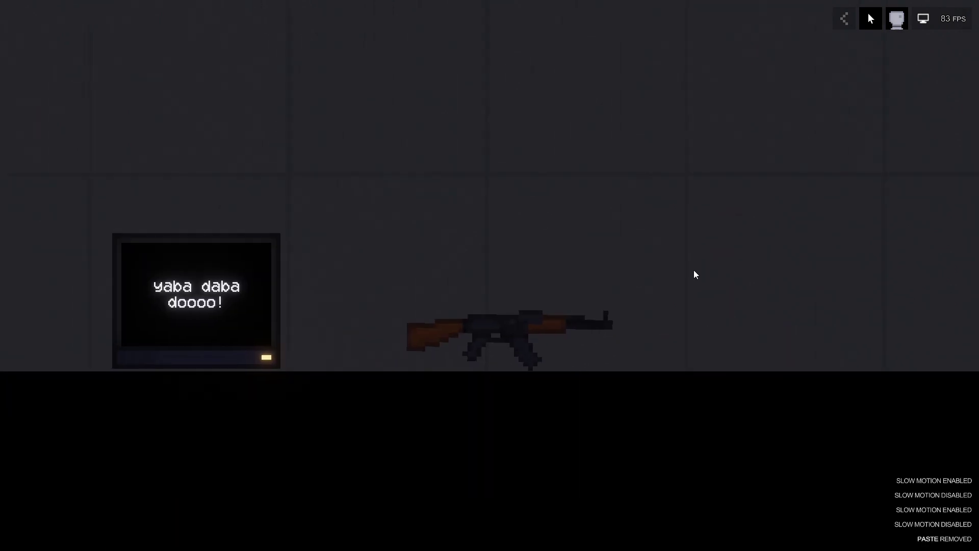
{"action": "scroll", "coordinate": [558, 266], "scroll_direction": "up", "scroll_amount": 6}
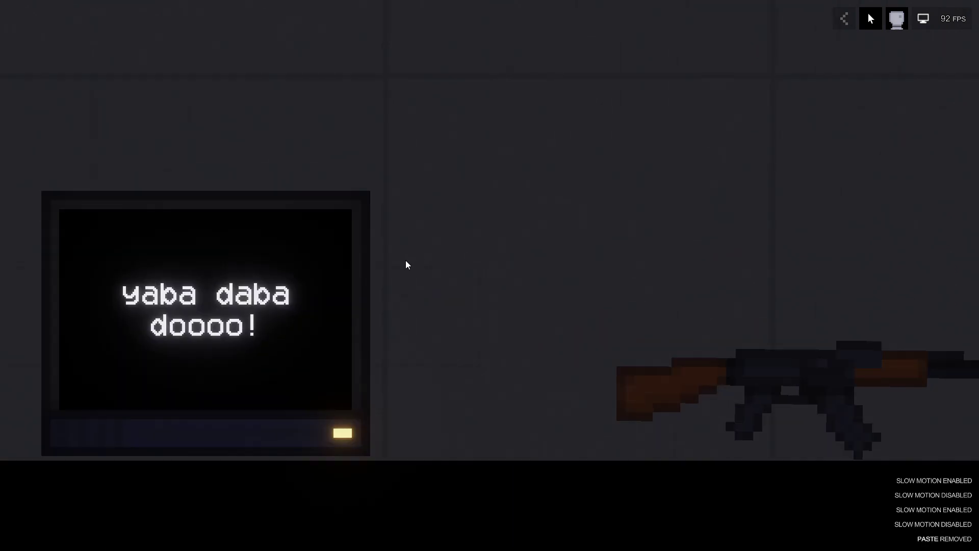
Stack a pasted TV copy, delete both TVs and the AK-47, and pick Night Vision Goggles
{"action": "mouse_move", "coordinate": [230, 307]}
{"action": "left_mouse_down"}
{"action": "mouse_move", "coordinate": [441, 206]}
{"action": "mouse_move", "coordinate": [347, 218]}
{"action": "left_mouse_up"}
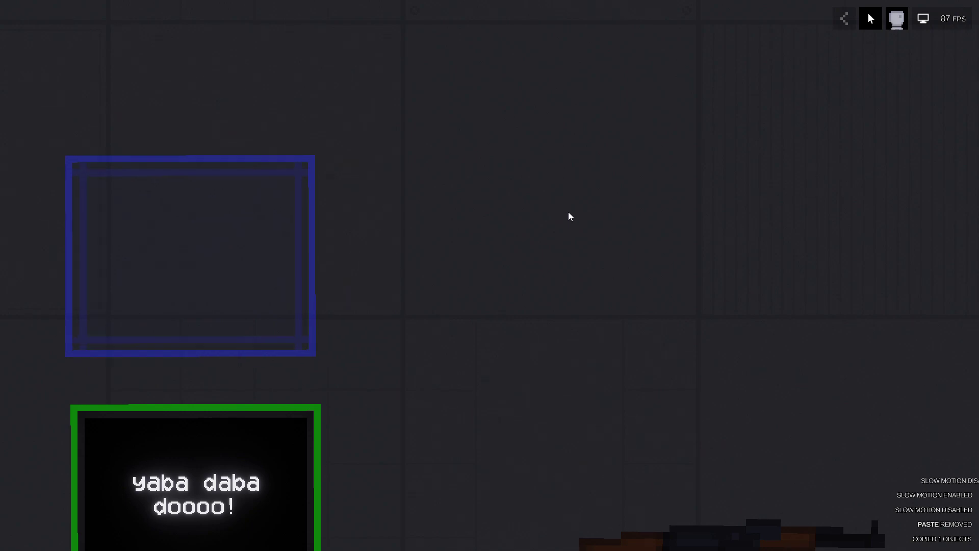
{"action": "left_click", "coordinate": [585, 216]}
{"action": "scroll", "coordinate": [469, 312], "scroll_direction": "up", "scroll_amount": 3}
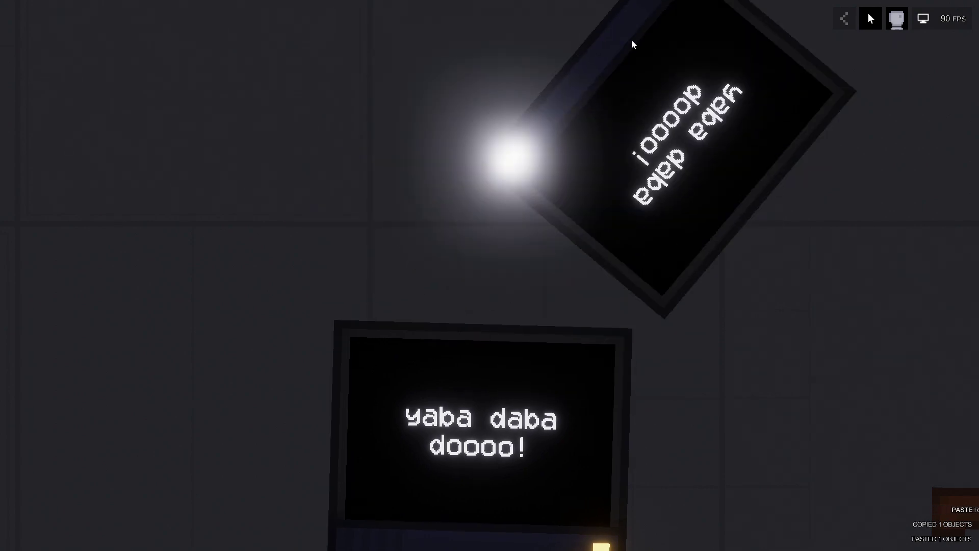
{"action": "scroll", "coordinate": [705, 287], "scroll_direction": "down", "scroll_amount": 5}
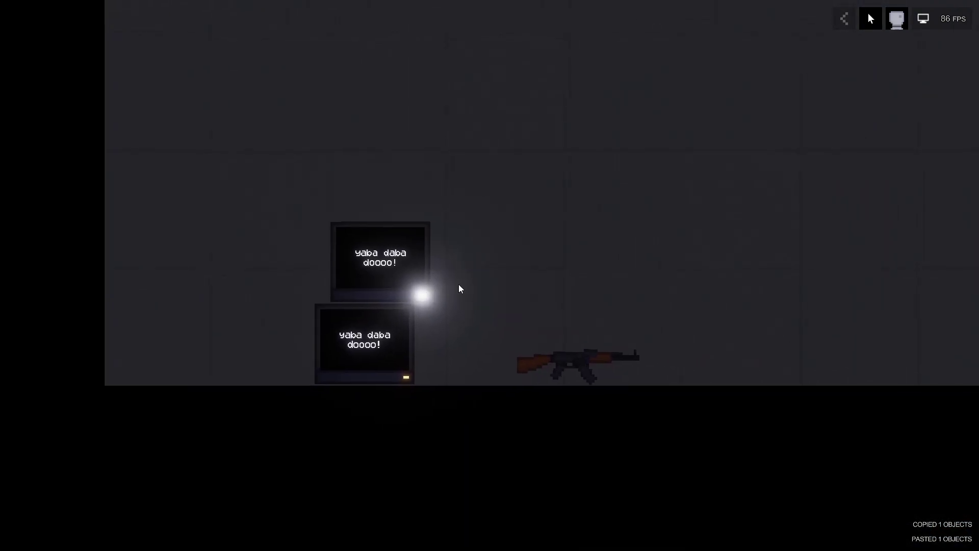
{"action": "left_click_drag", "start_coordinate": [304, 200], "coordinate": [644, 402]}
{"action": "right_click", "coordinate": [733, 321]}
{"action": "scroll", "coordinate": [770, 345], "scroll_direction": "up", "scroll_amount": 3}
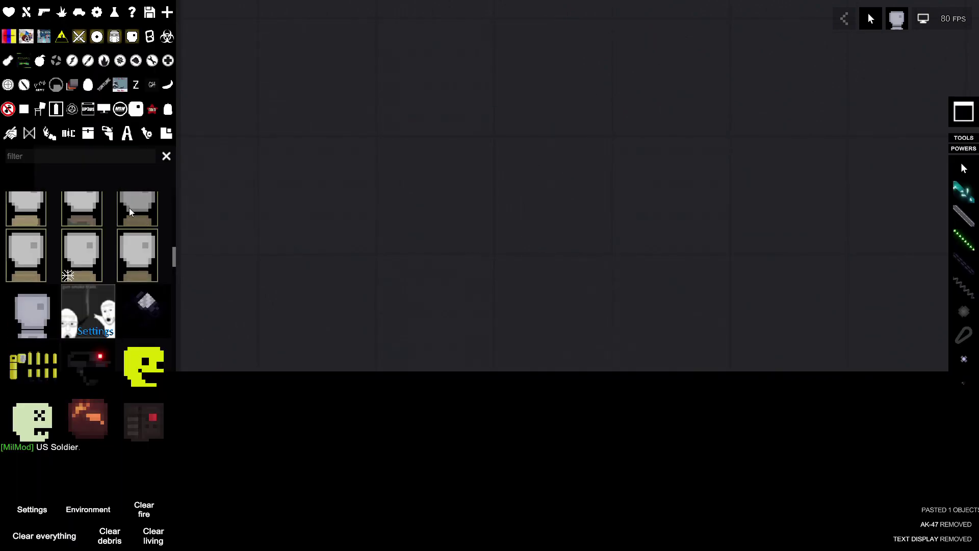
{"action": "scroll", "coordinate": [129, 207], "scroll_direction": "down", "scroll_amount": 3}
{"action": "left_click", "coordinate": [88, 266]}
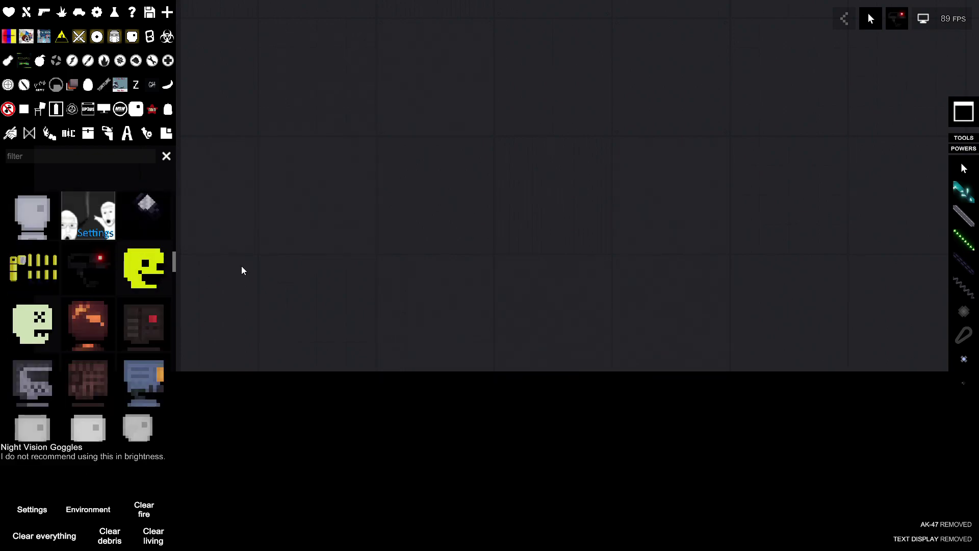
Spawn Night Vision Goggles, then copy and paste them onto the floor beside the original
{"action": "key", "text": "Tab"}
{"action": "scroll", "coordinate": [542, 376], "scroll_direction": "up", "scroll_amount": 3}
{"action": "left_click", "coordinate": [542, 376]}
{"action": "left_click", "coordinate": [541, 380]}
{"action": "key", "text": "ctrl+c"}
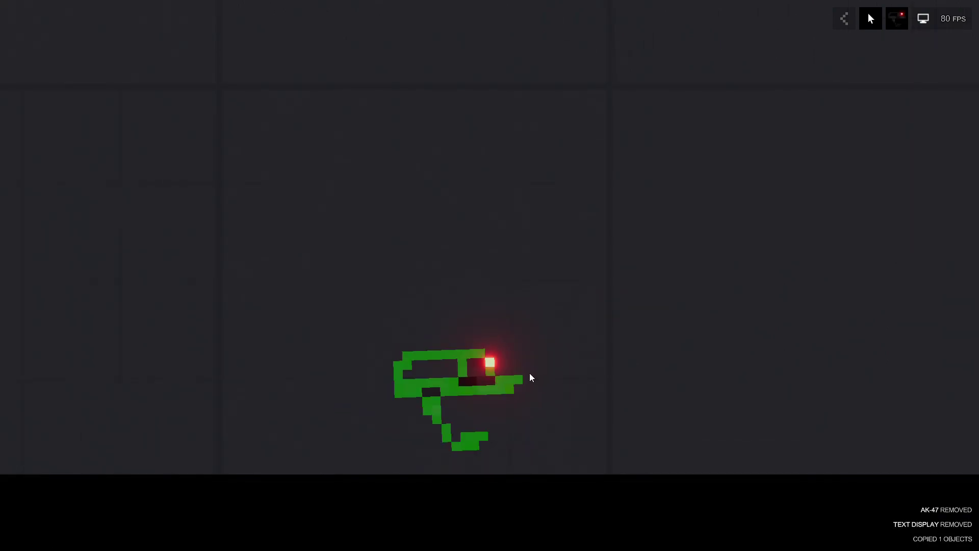
{"action": "scroll", "coordinate": [530, 372], "scroll_direction": "down", "scroll_amount": 2}
{"action": "key", "text": "ctrl+v"}
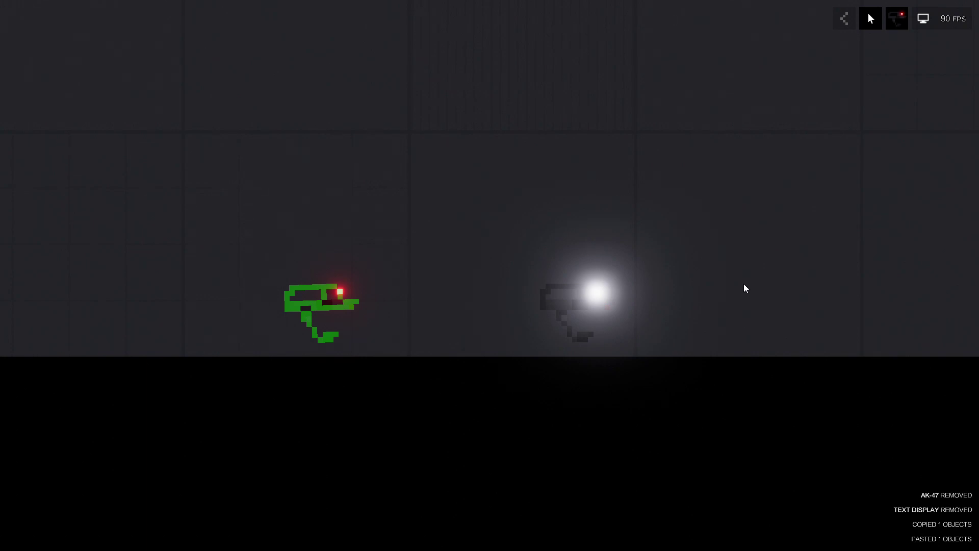
{"action": "scroll", "coordinate": [743, 284], "scroll_direction": "up", "scroll_amount": 3}
{"action": "scroll", "coordinate": [848, 256], "scroll_direction": "down", "scroll_amount": 3}
{"action": "left_click", "coordinate": [750, 265]}
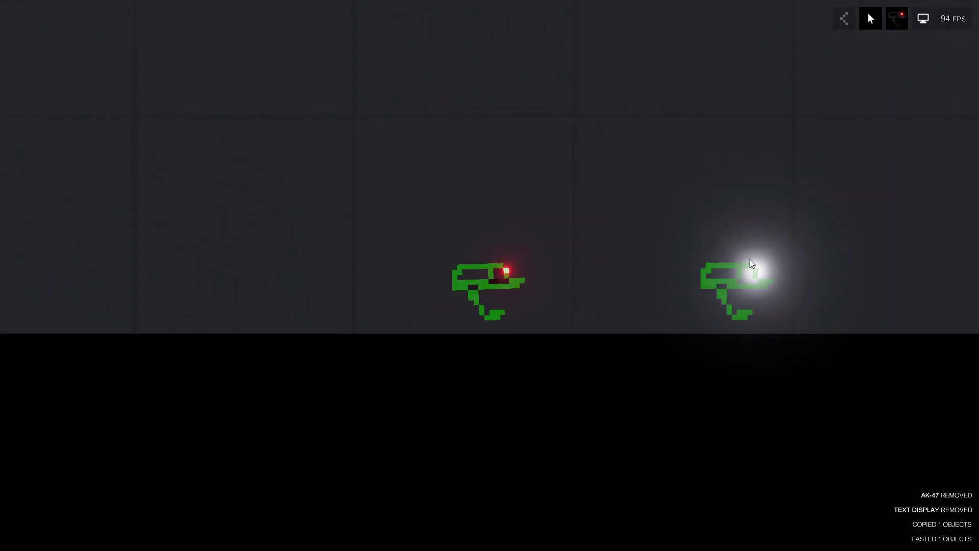